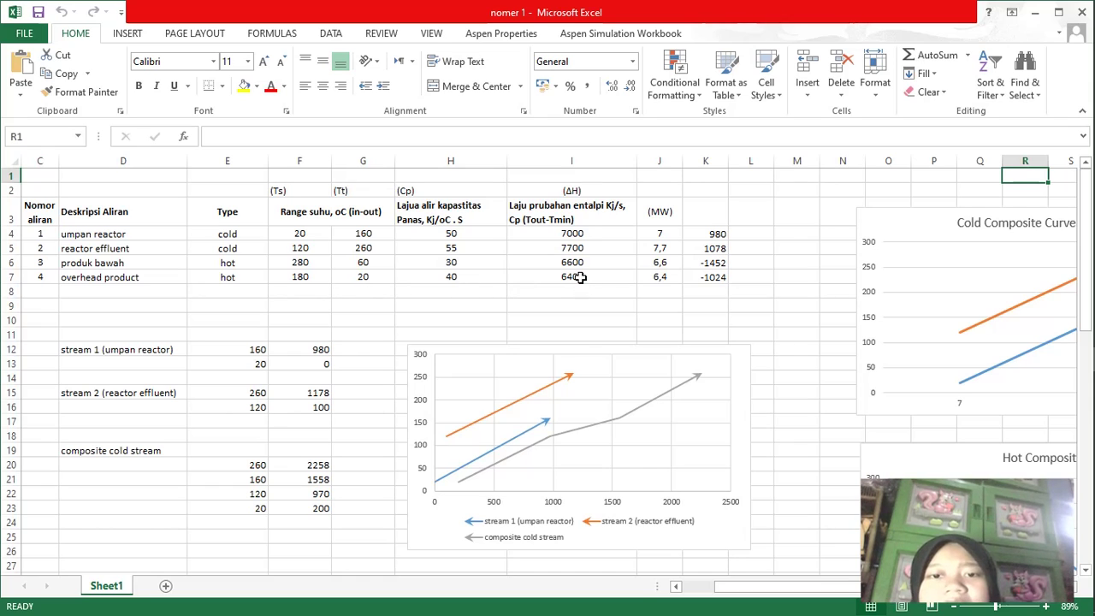
pyautogui.click(571, 233)
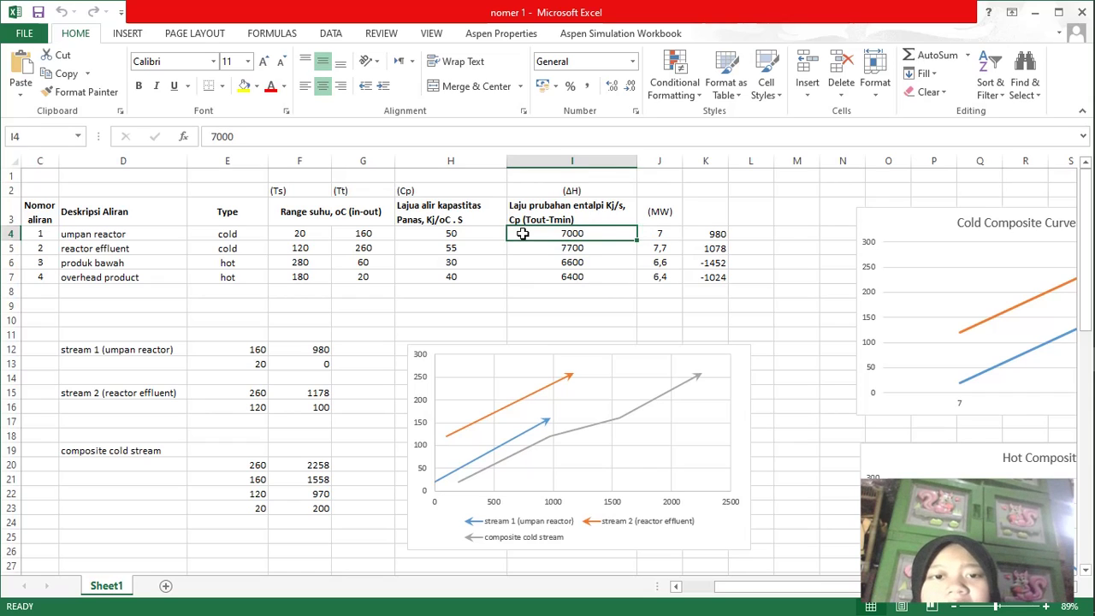
pyautogui.click(459, 236)
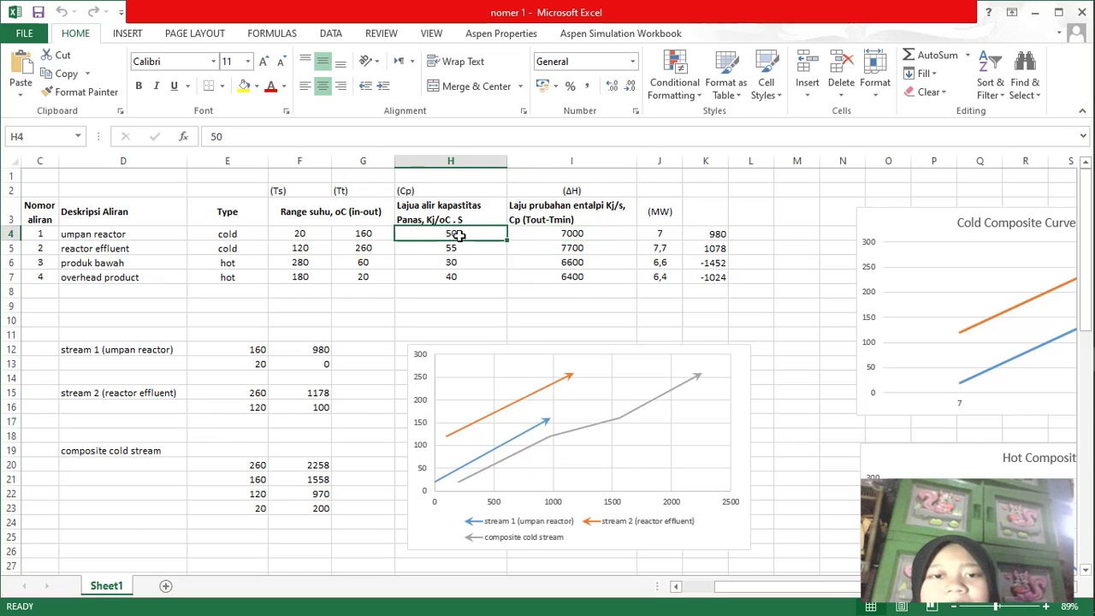
pyautogui.click(363, 235)
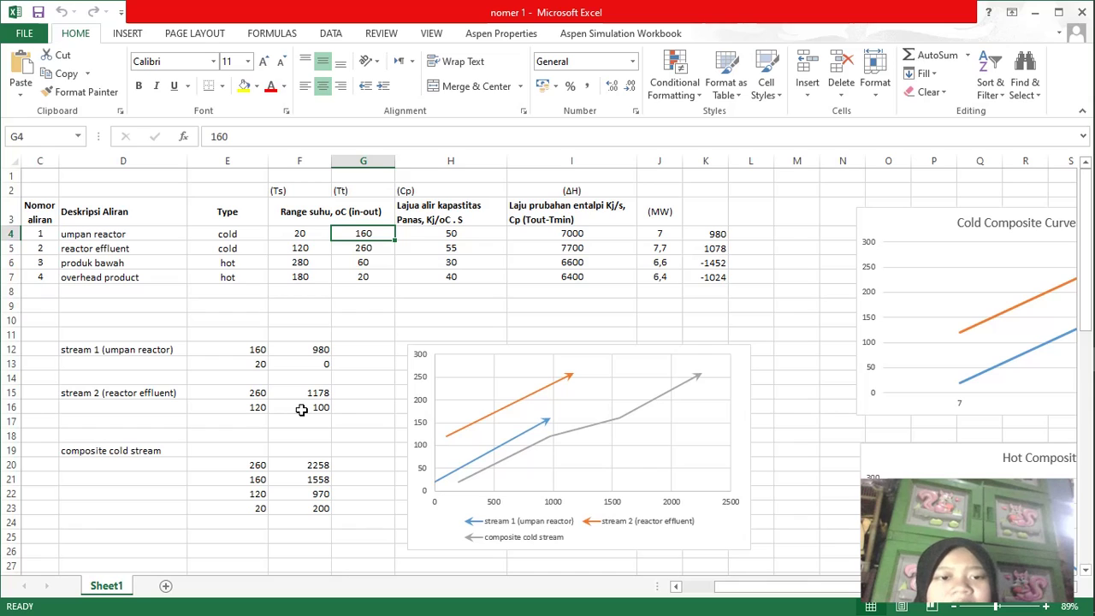
pyautogui.click(267, 348)
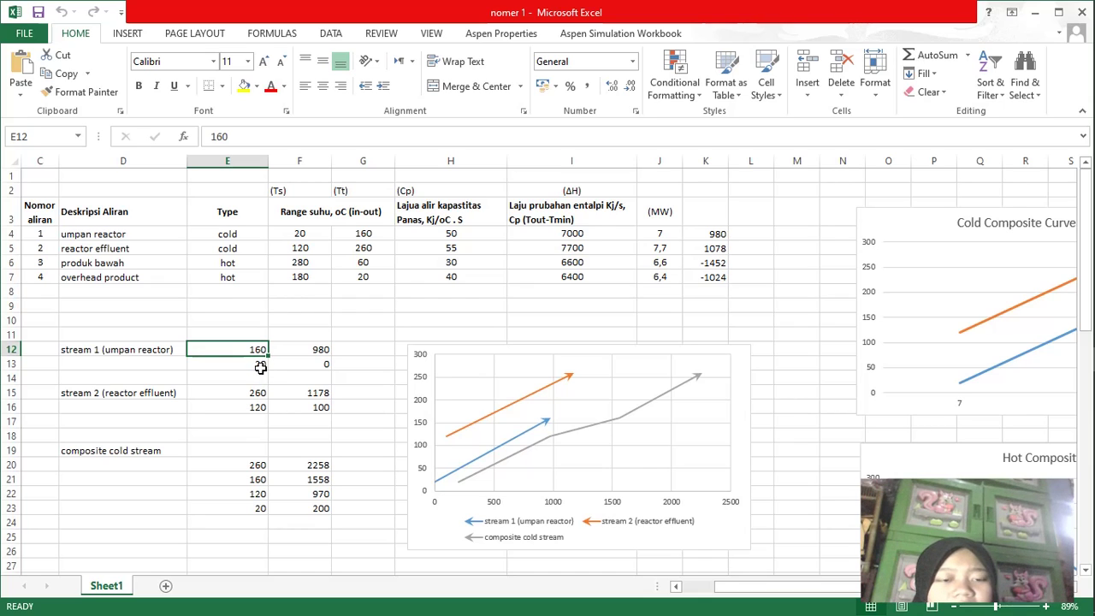
pyautogui.click(260, 366)
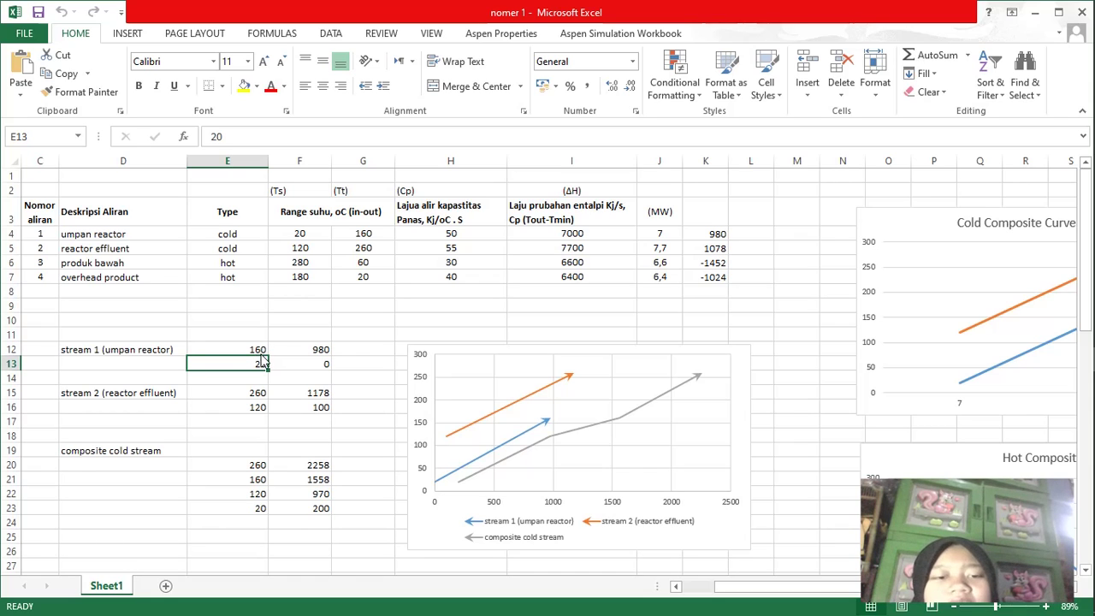
pyautogui.click(323, 363)
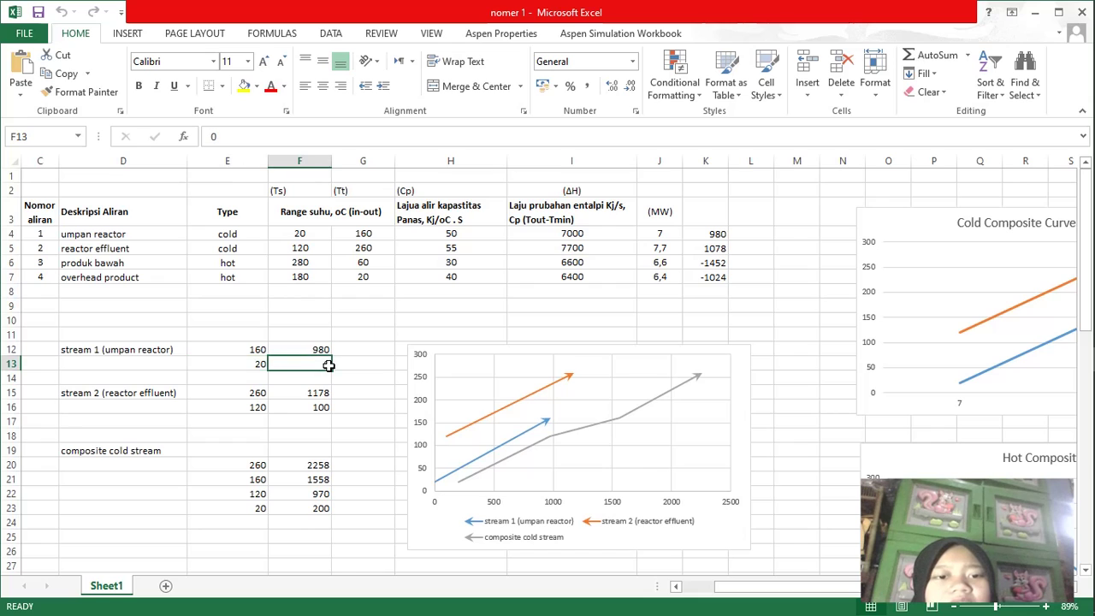
pyautogui.click(321, 348)
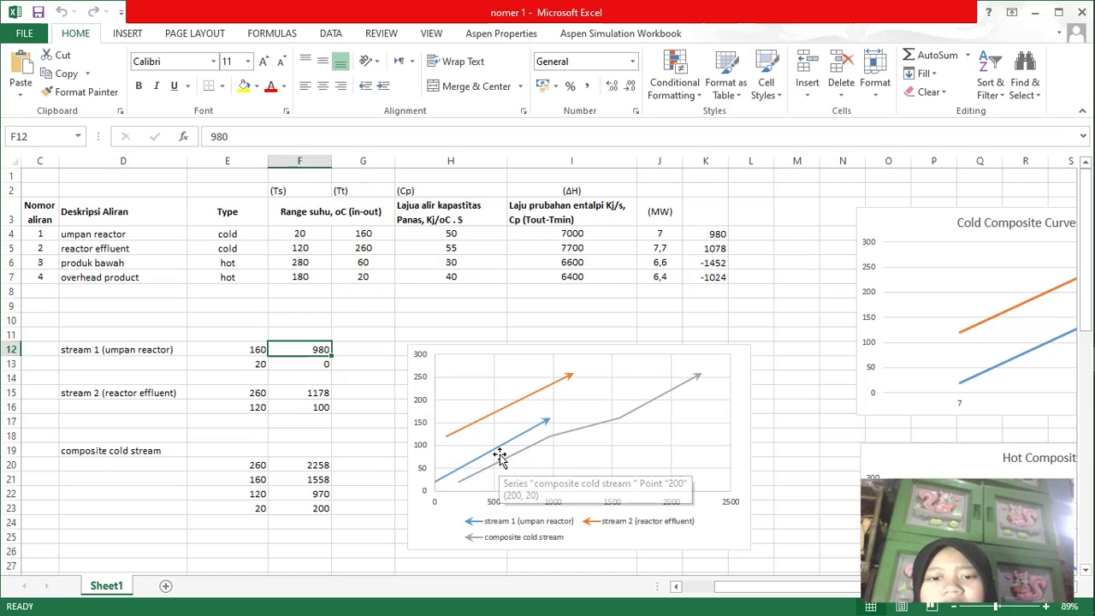
pyautogui.click(573, 400)
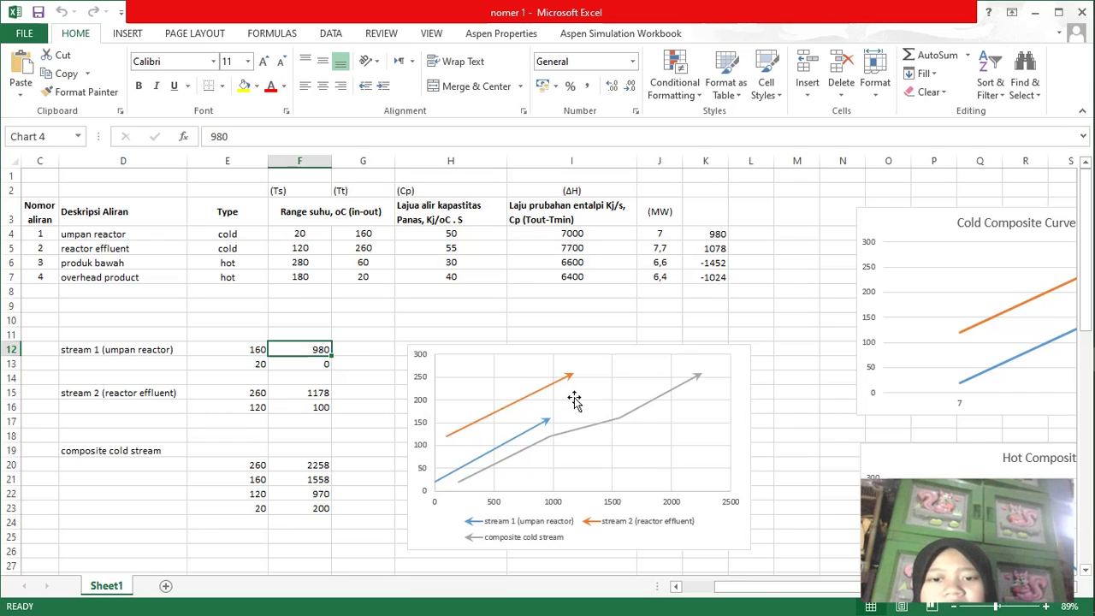
# Edit the stream 1 (umpan reactor) series in the composite chart's Select Data, leaving an empty Series4
pyautogui.rightClick(573, 400)
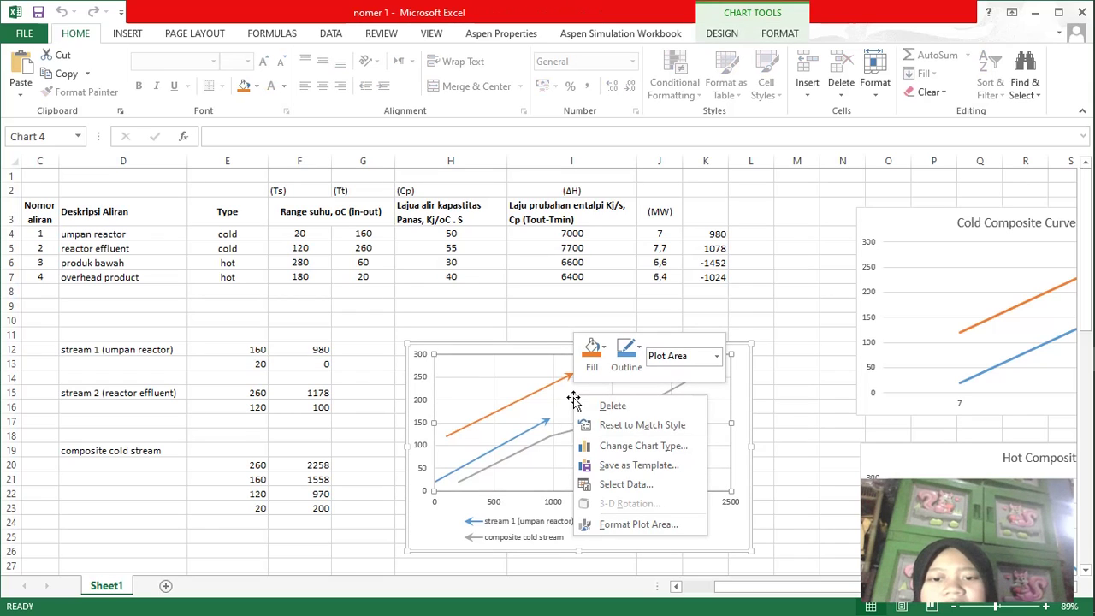
pyautogui.click(616, 485)
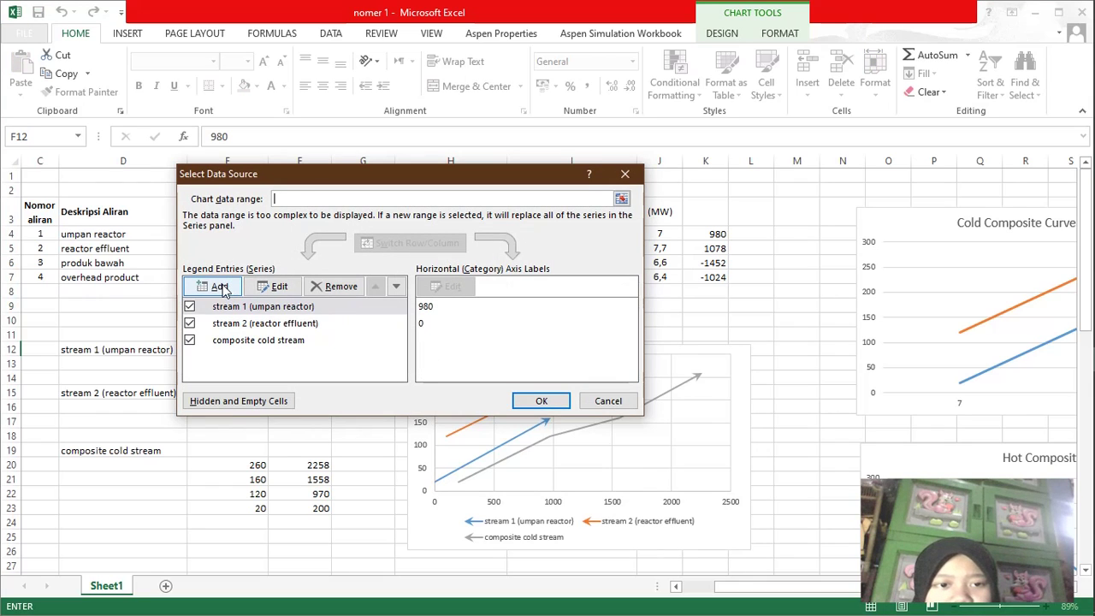
pyautogui.click(251, 313)
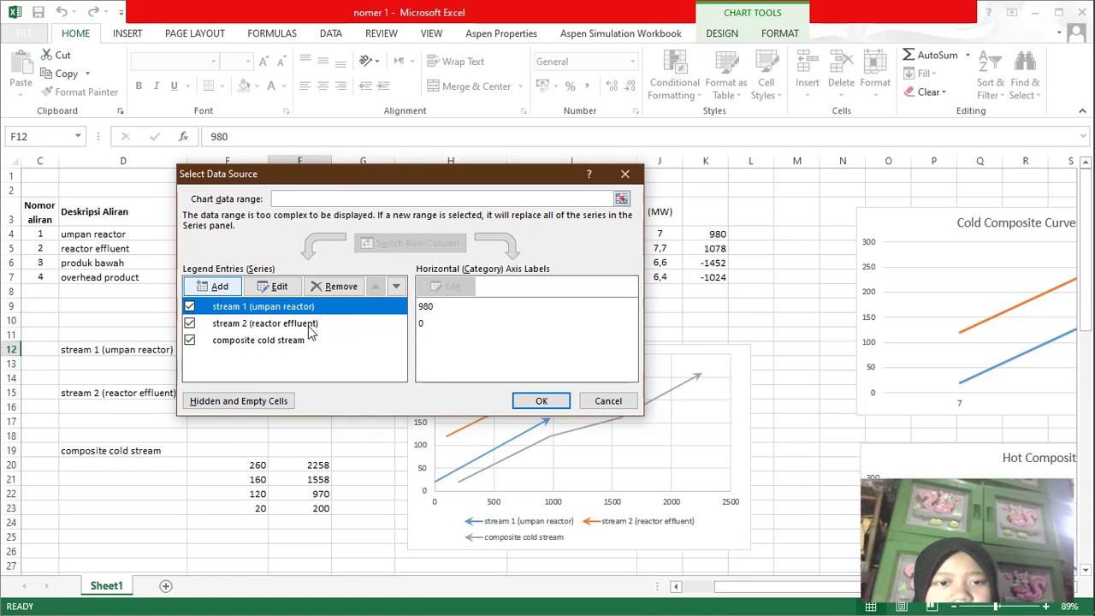
pyautogui.click(283, 287)
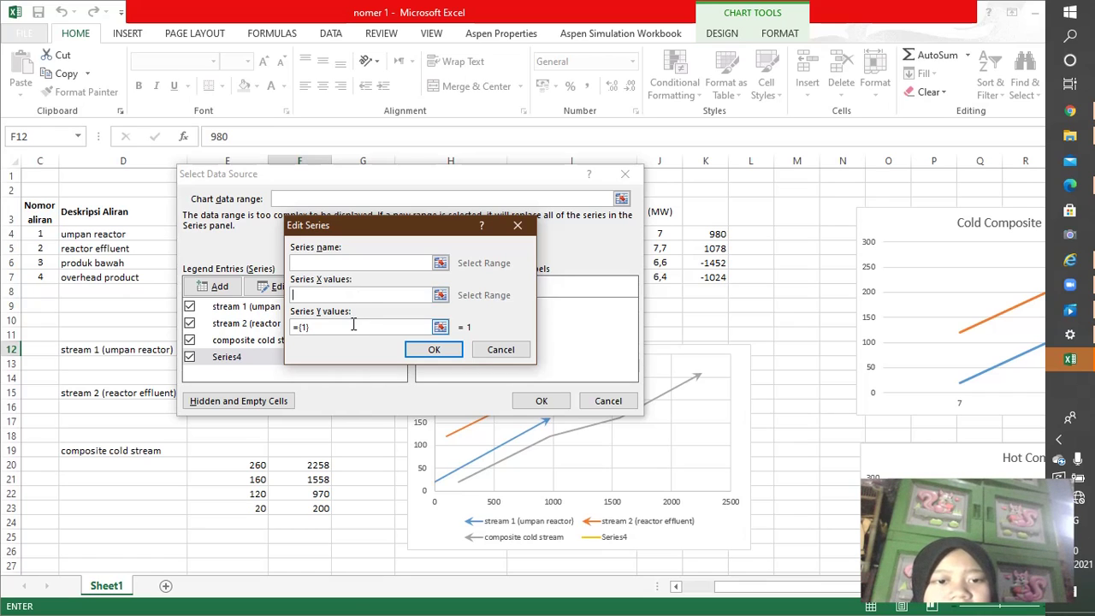
pyautogui.click(436, 350)
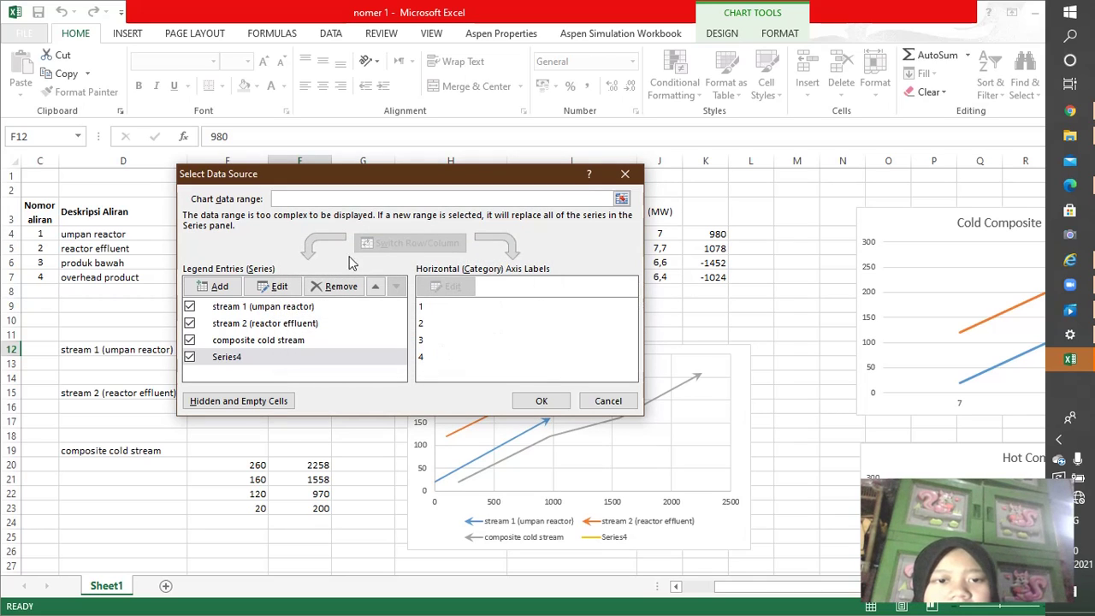
pyautogui.click(279, 286)
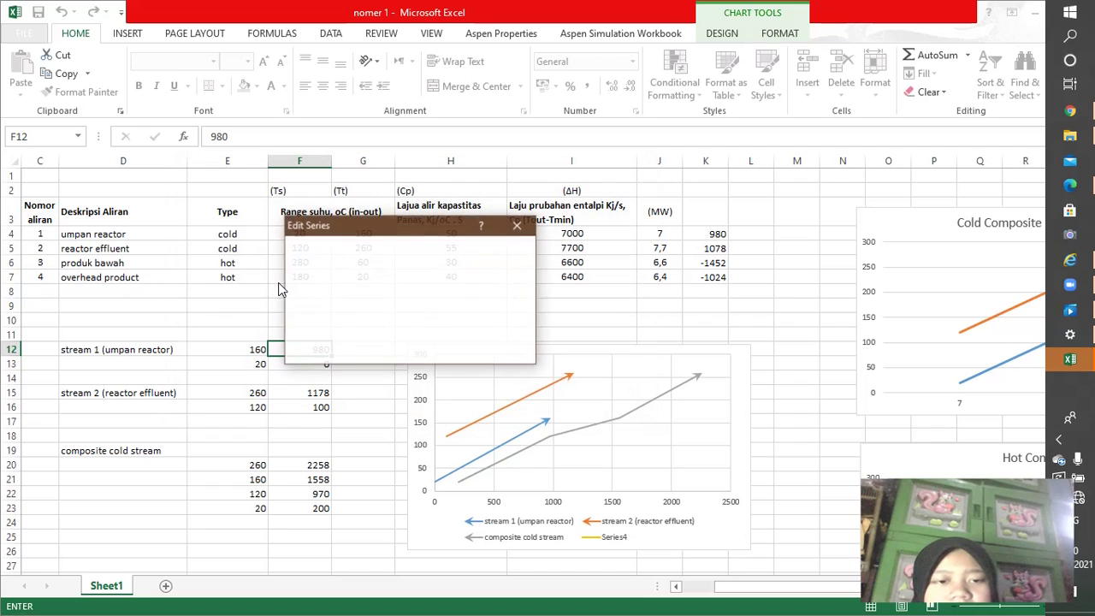
pyautogui.click(518, 225)
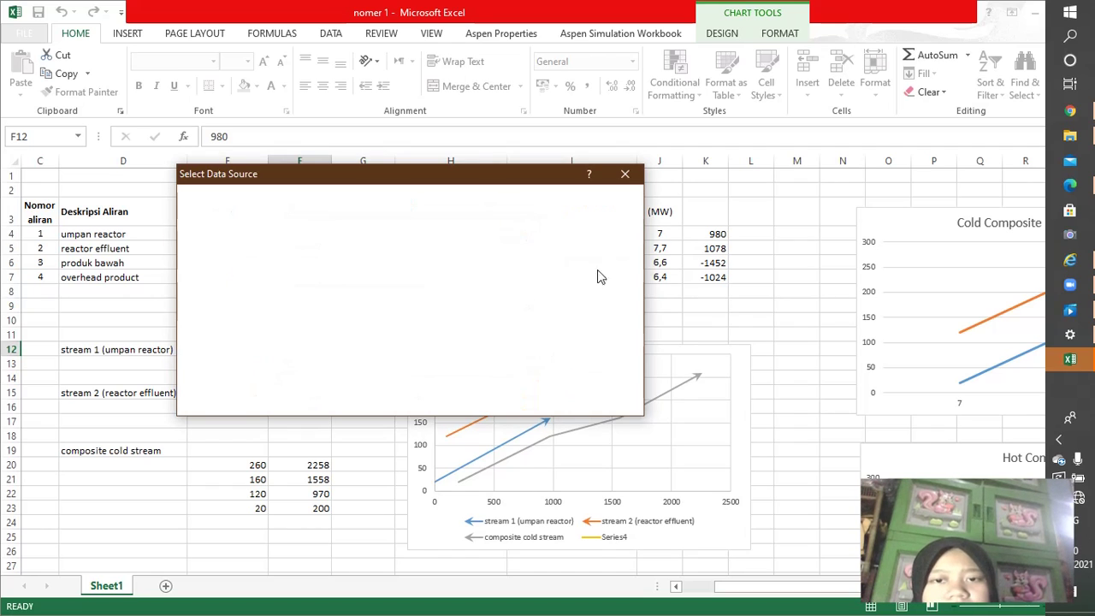
pyautogui.click(624, 175)
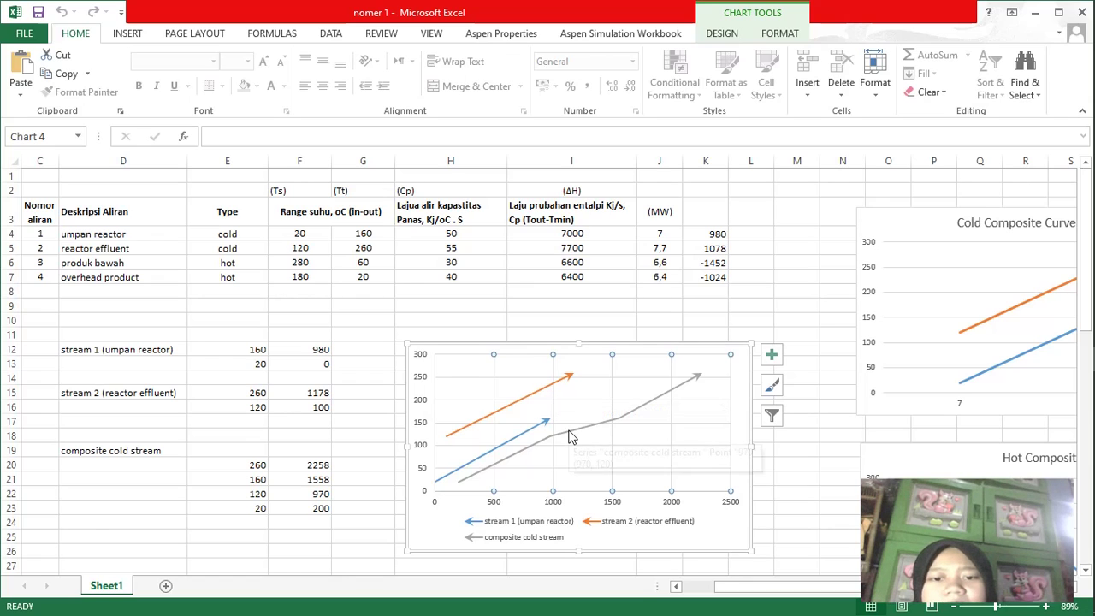
pyautogui.moveTo(570, 436)
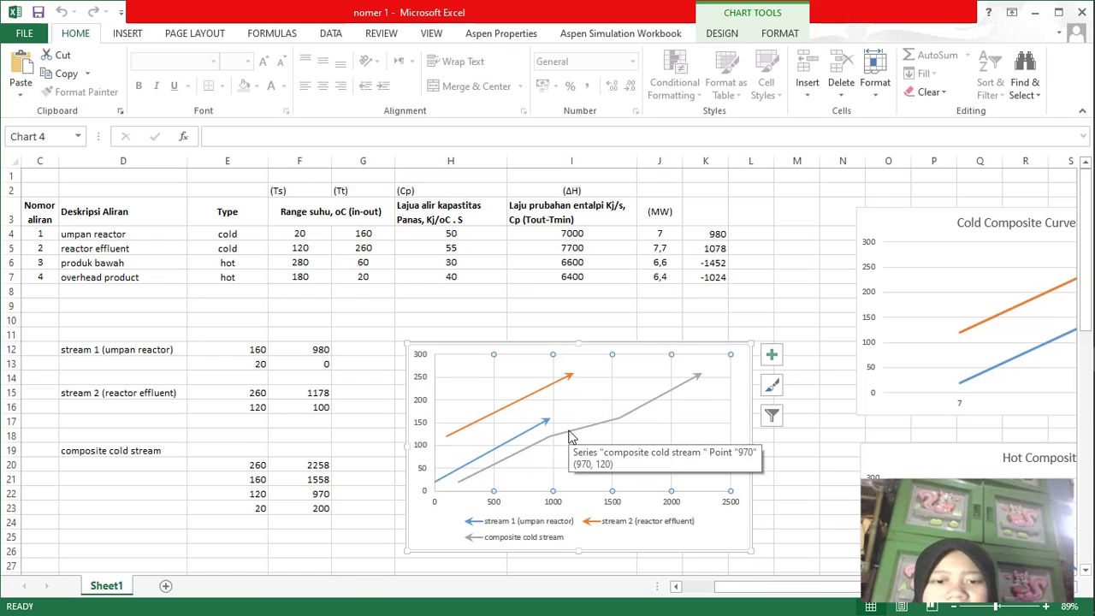
pyautogui.click(522, 453)
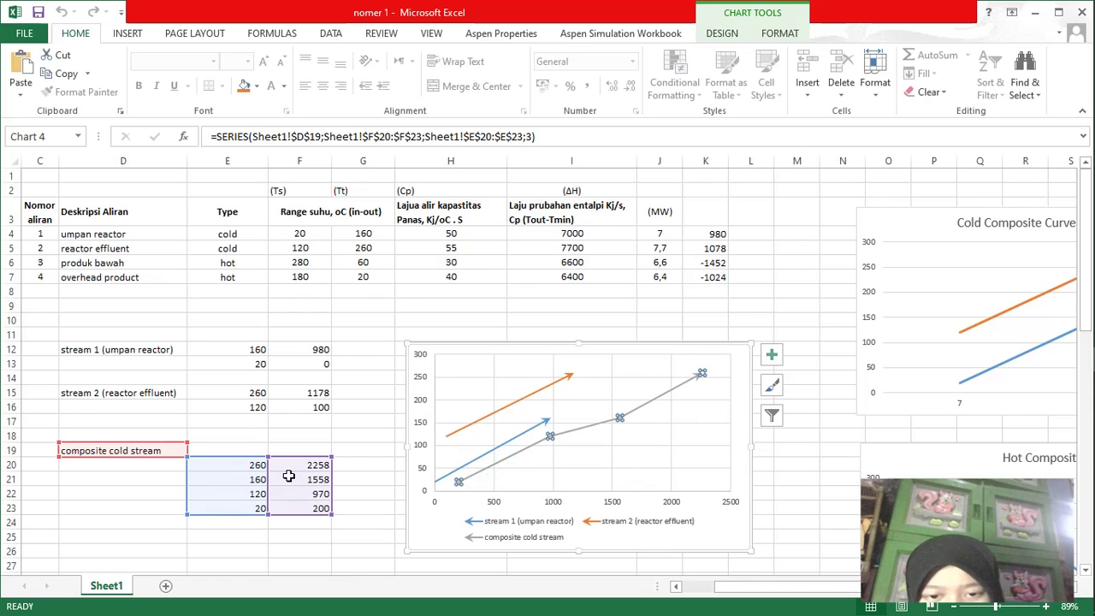
pyautogui.click(466, 468)
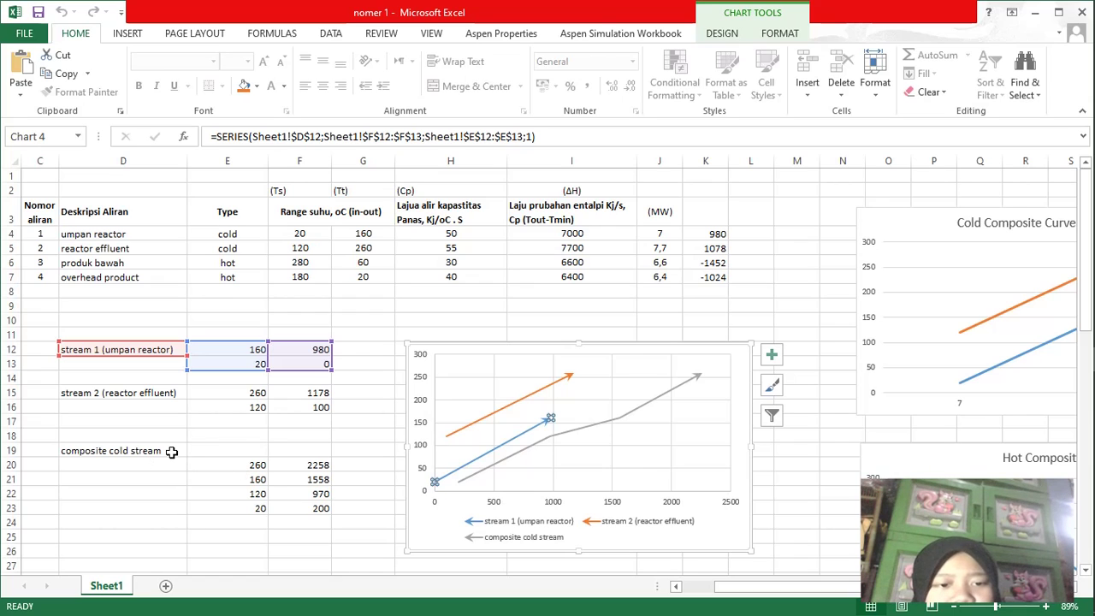
pyautogui.click(171, 451)
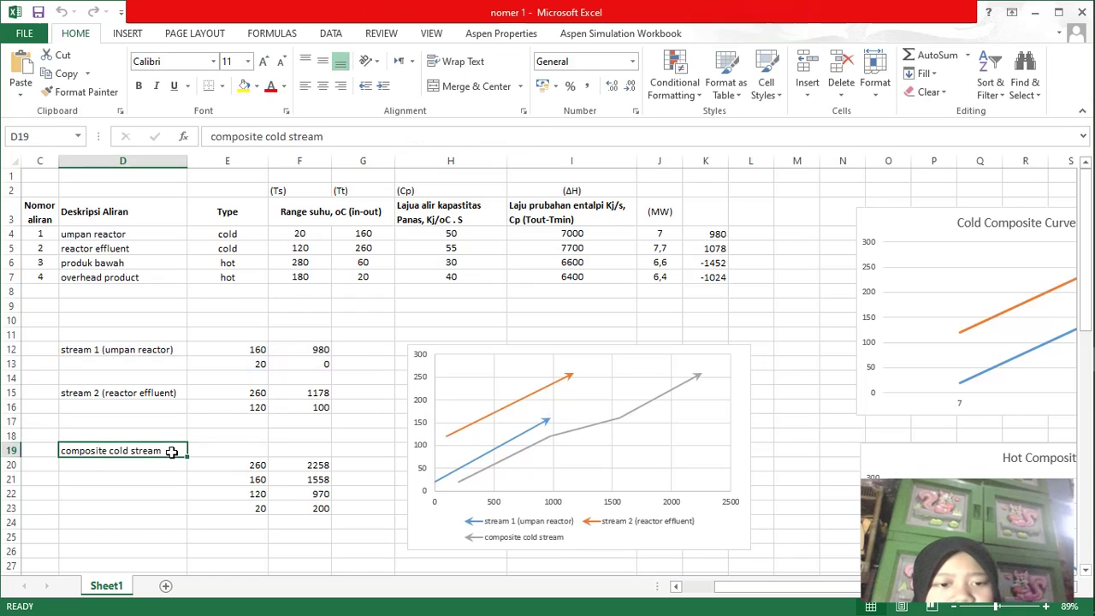
pyautogui.click(257, 477)
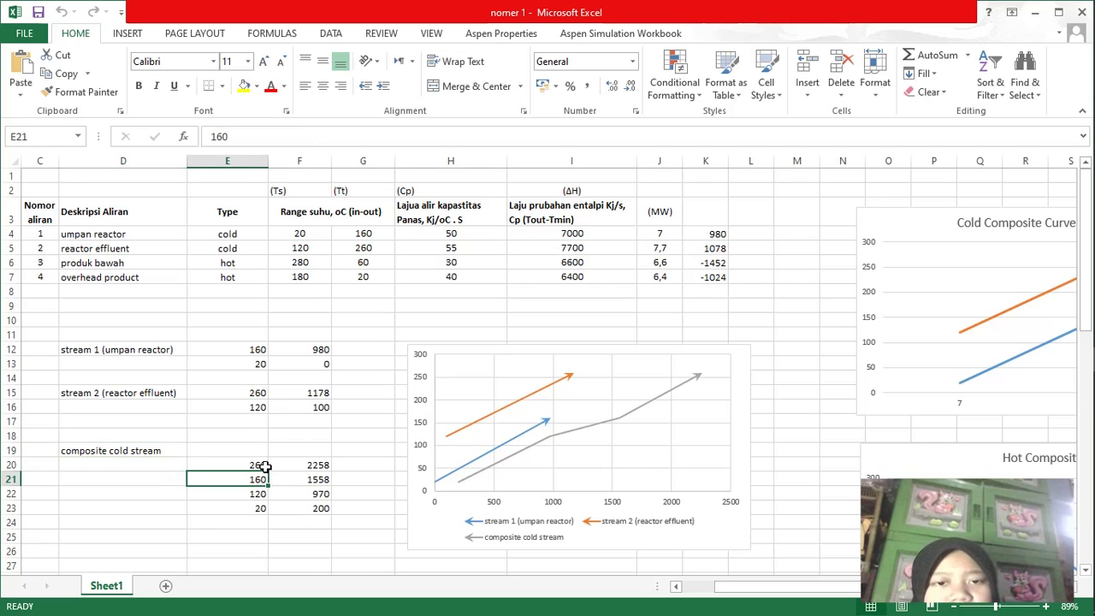
pyautogui.click(263, 466)
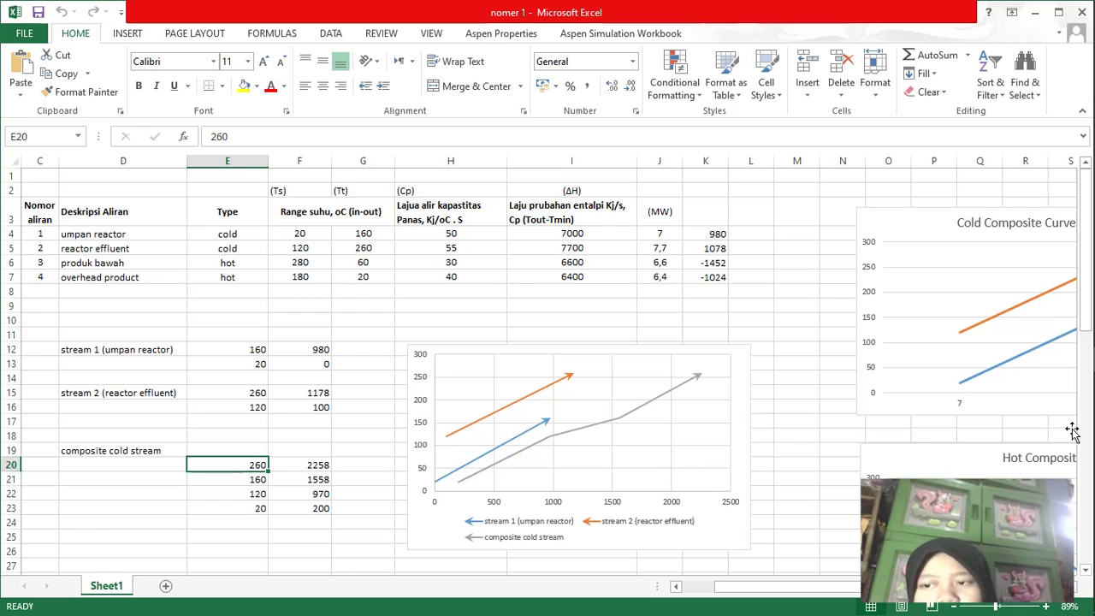
# Scroll down to row 24 to show the hot stream data, composite hot table and chart
pyautogui.click(1087, 325)
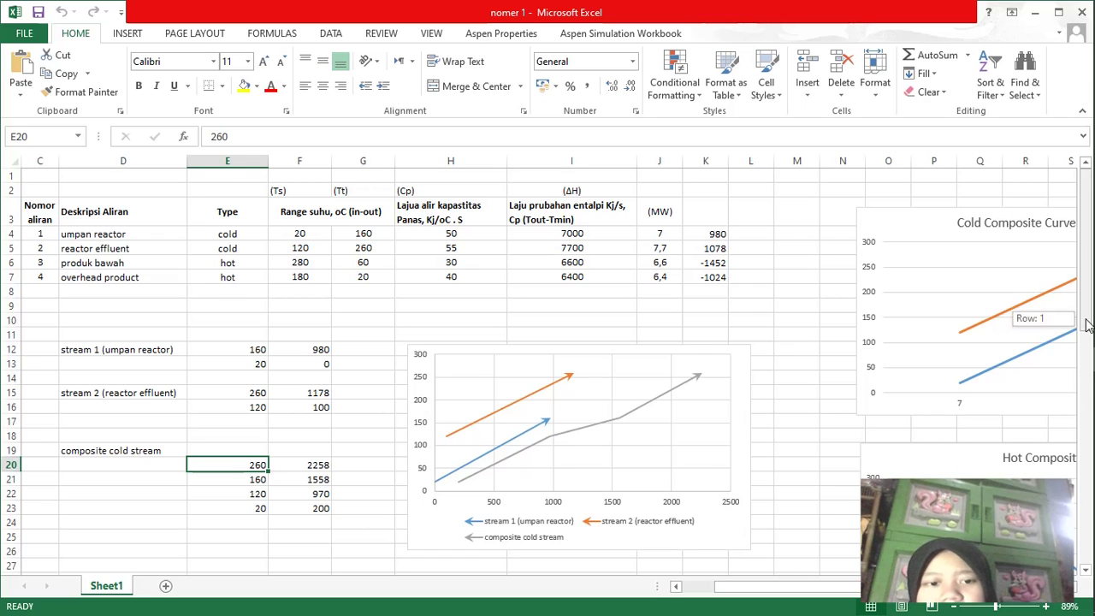
pyautogui.moveTo(1087, 325); pyautogui.dragTo(1086, 434)
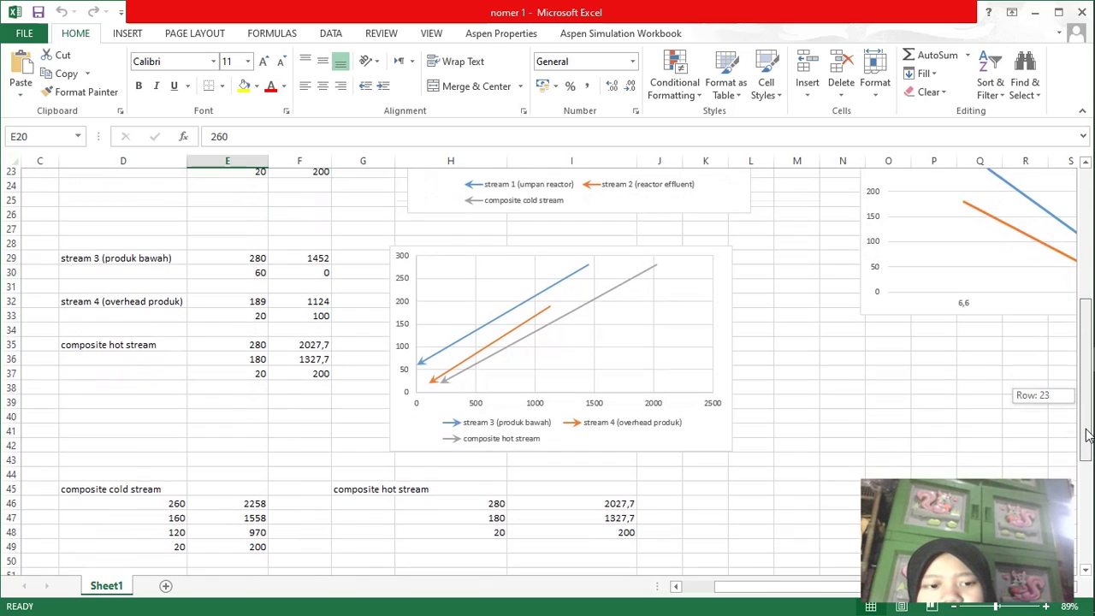
pyautogui.moveTo(1086, 435); pyautogui.dragTo(1083, 437)
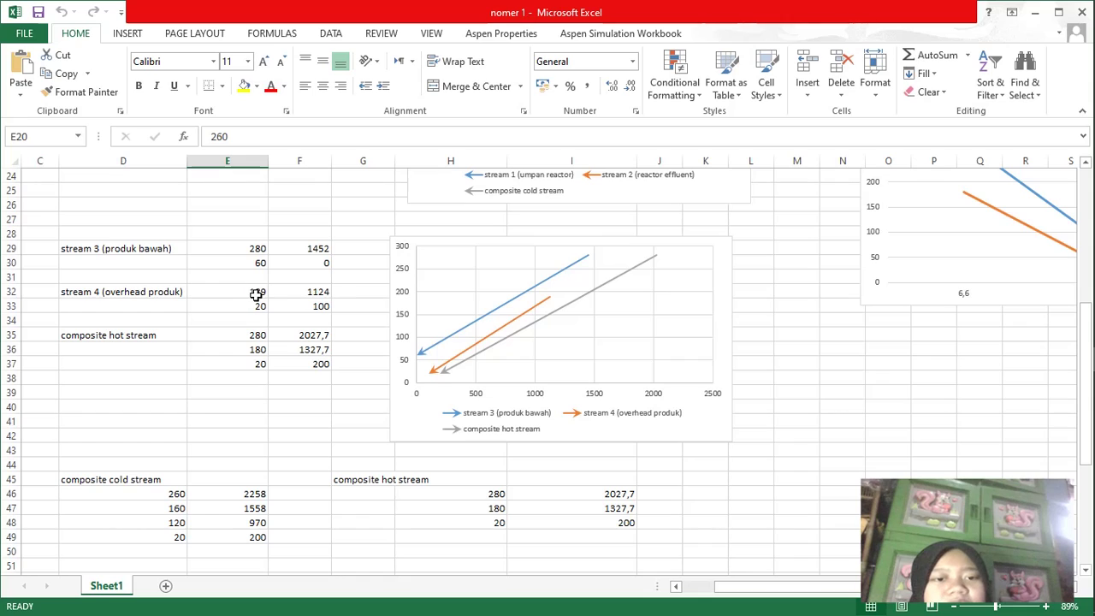
pyautogui.click(258, 294)
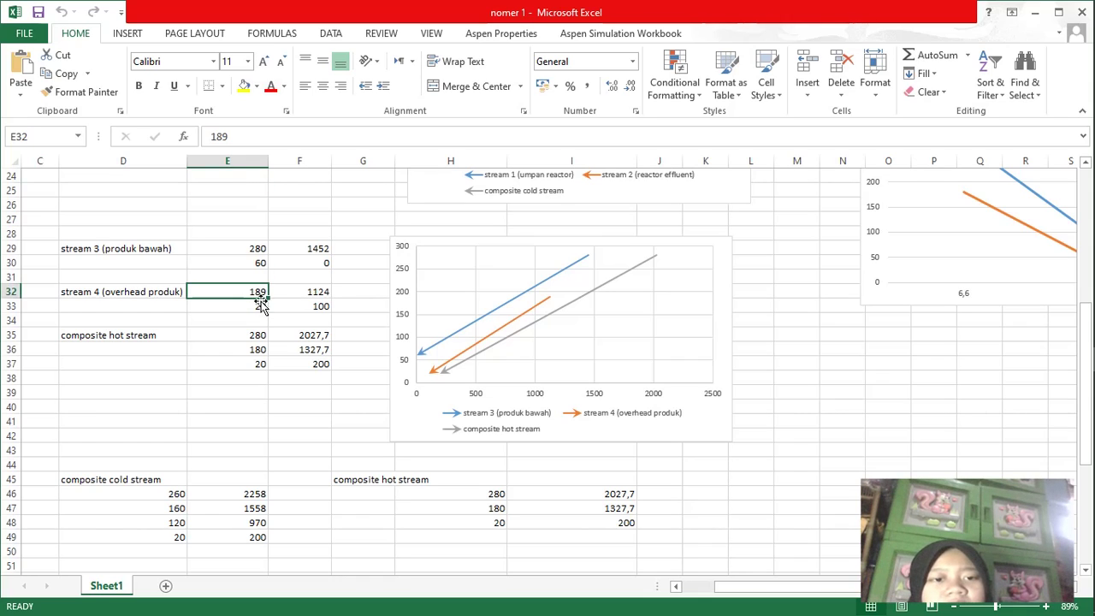
pyautogui.click(264, 312)
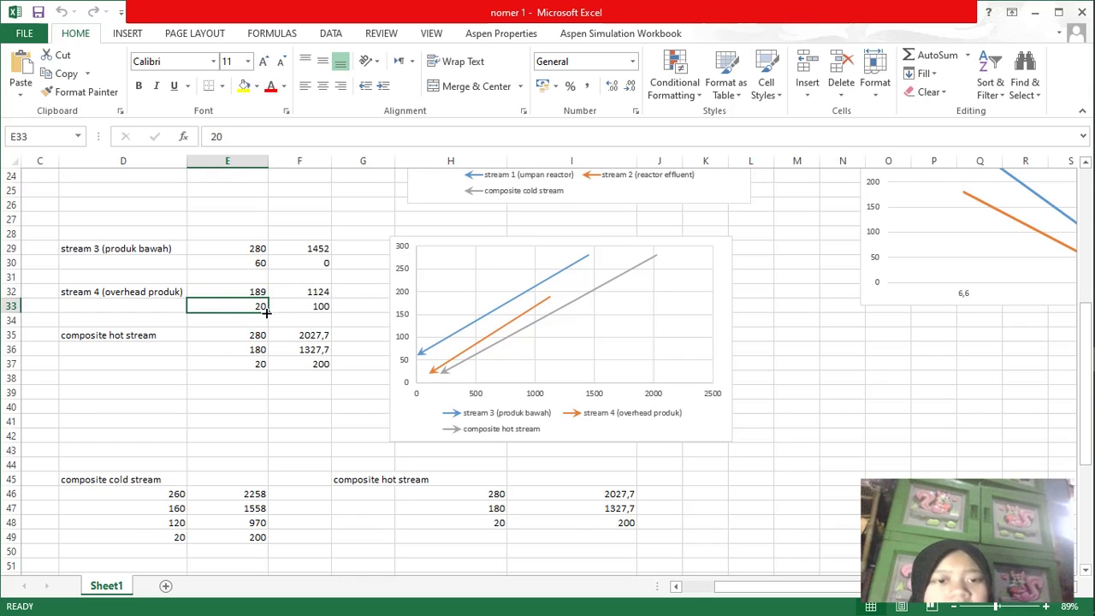
pyautogui.click(327, 301)
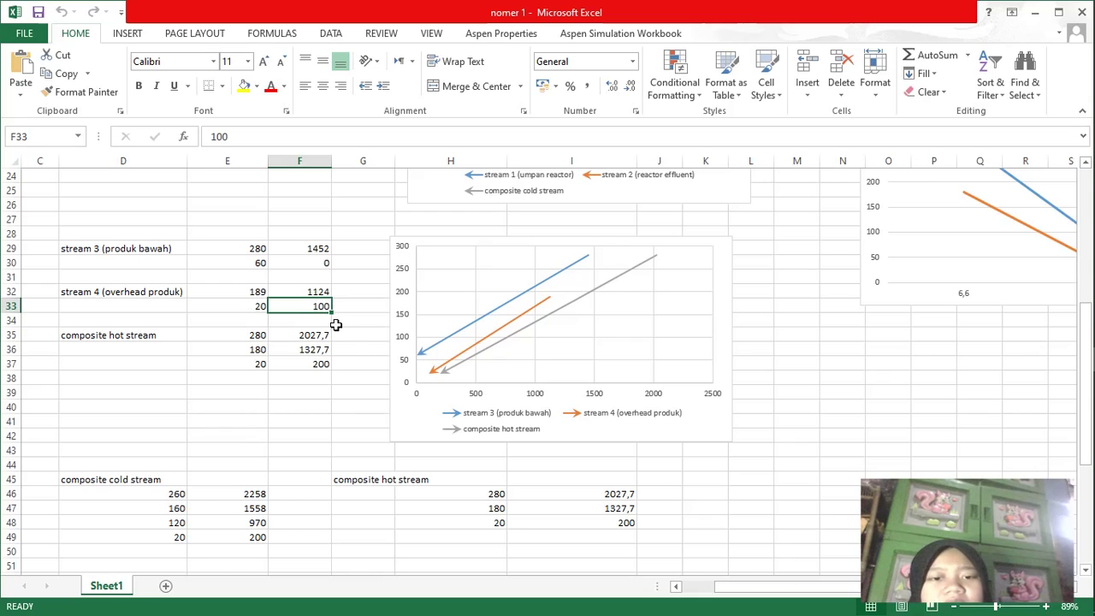
pyautogui.click(353, 345)
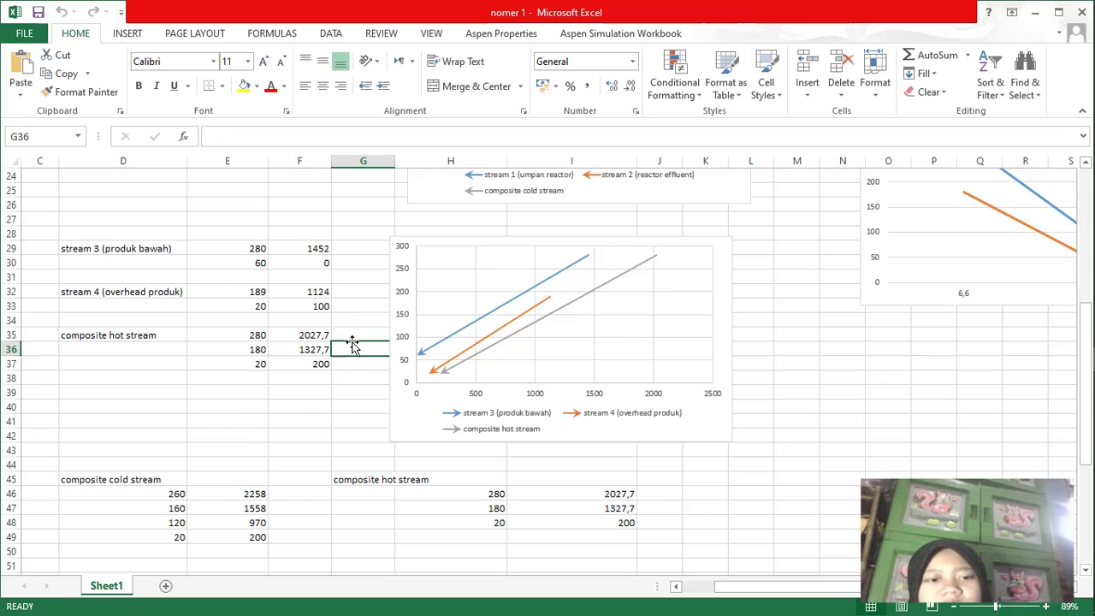
pyautogui.click(312, 334)
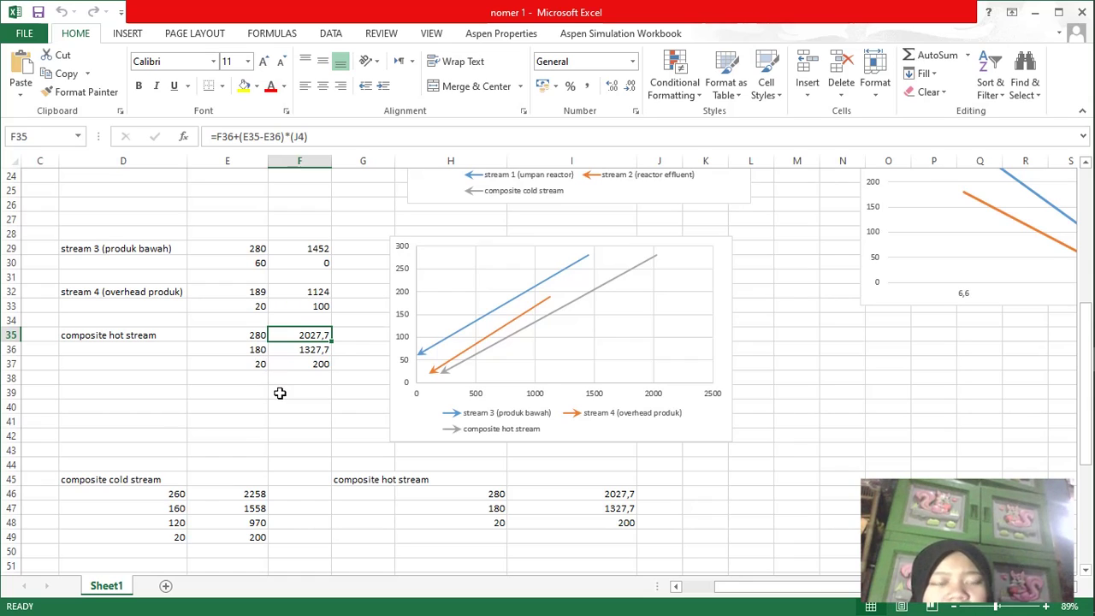
pyautogui.click(350, 353)
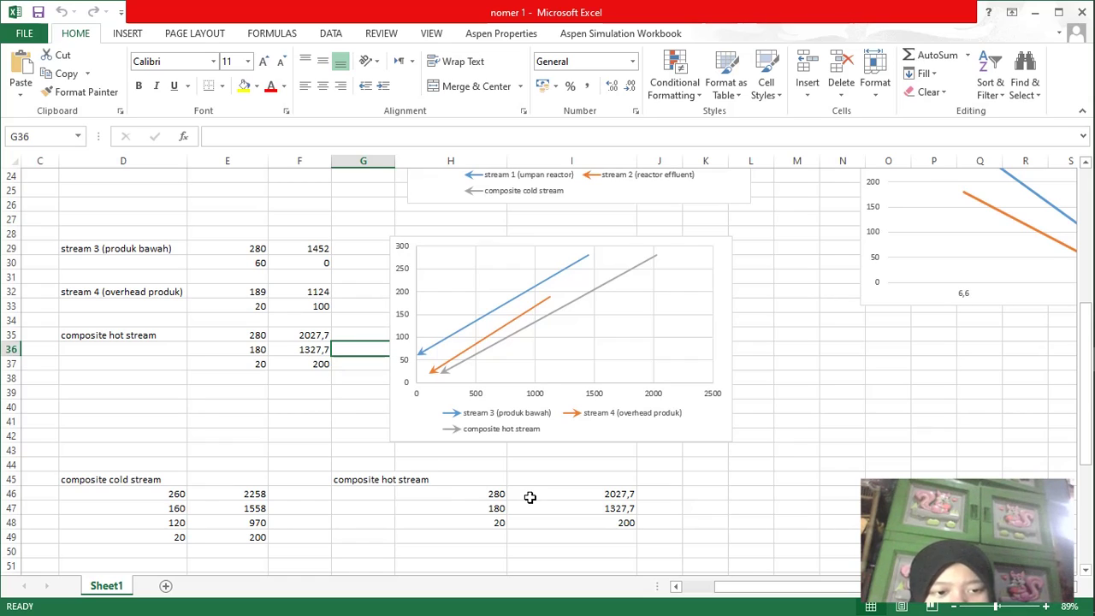
pyautogui.moveTo(1091, 394)
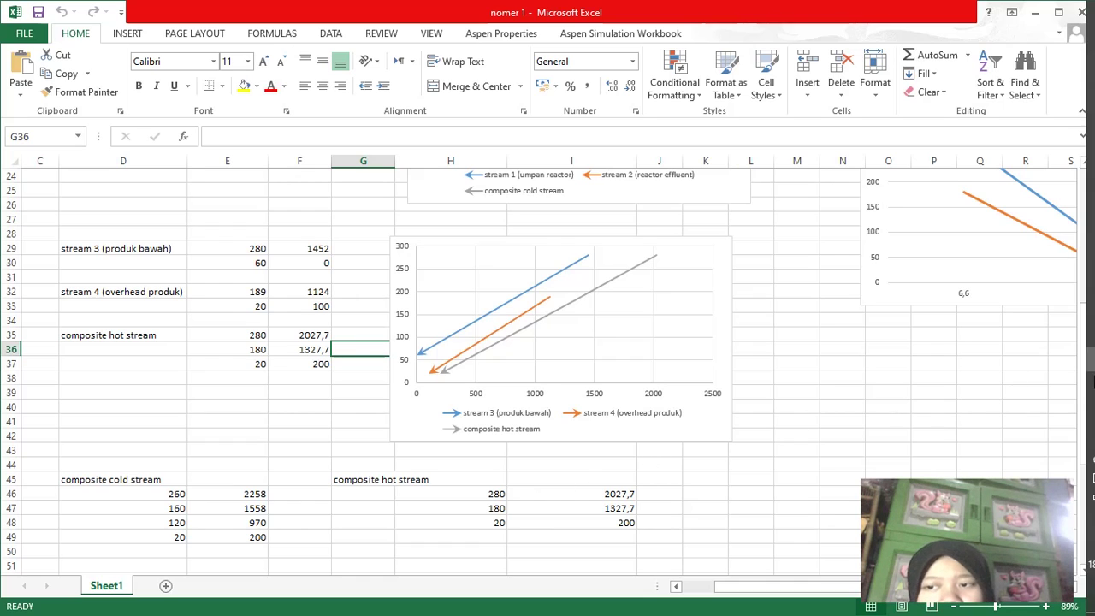
pyautogui.click(1017, 402)
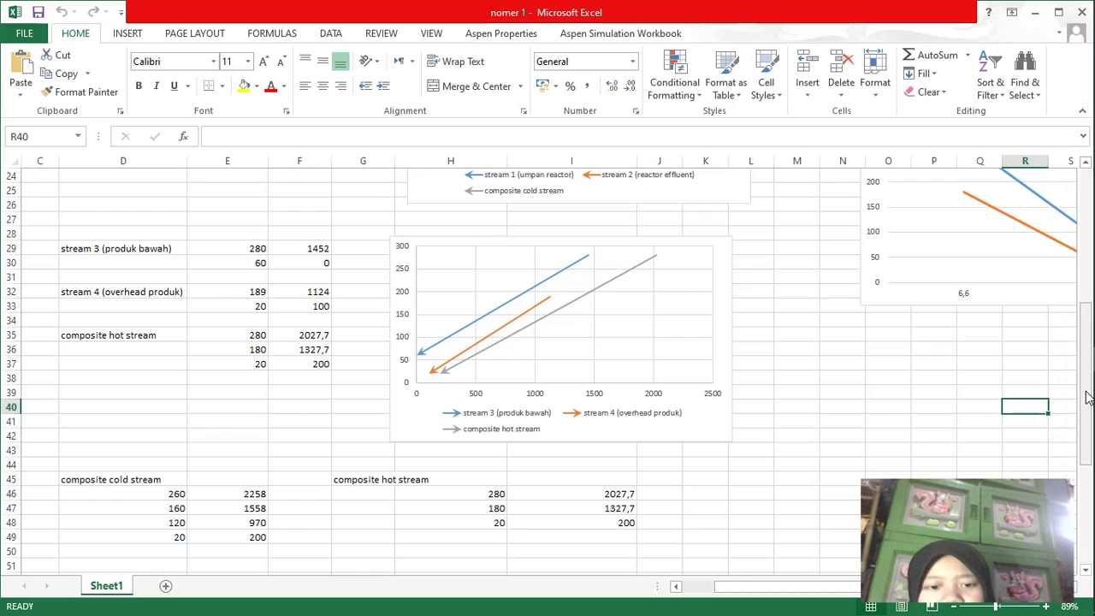
pyautogui.moveTo(1088, 398); pyautogui.dragTo(1088, 417)
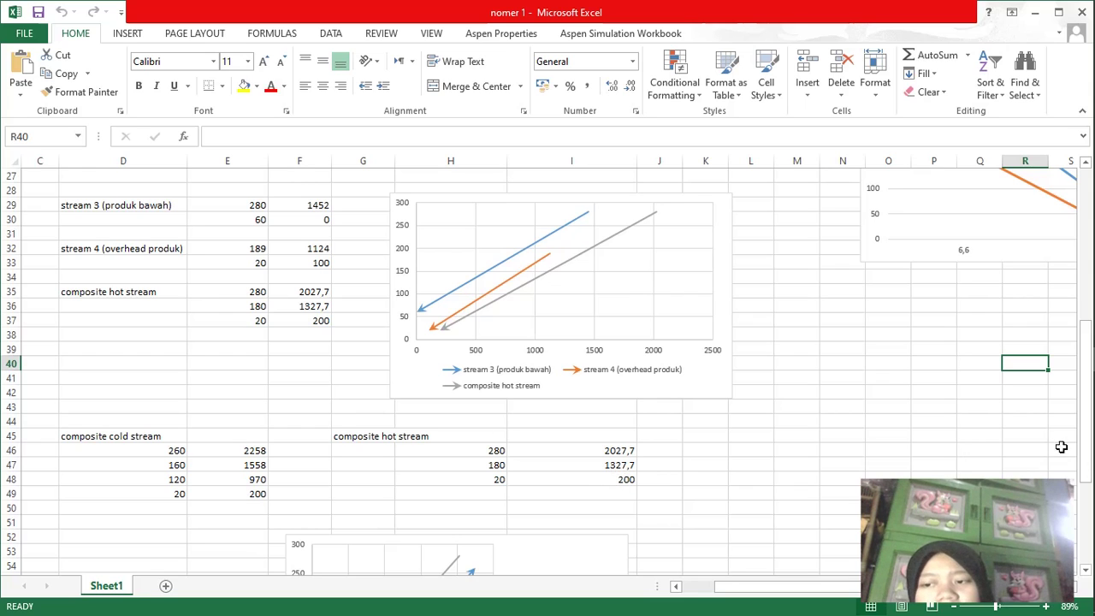
# Scroll below row 50 and select the combined composite cold and hot curve chart
pyautogui.moveTo(1086, 460); pyautogui.dragTo(1088, 544)
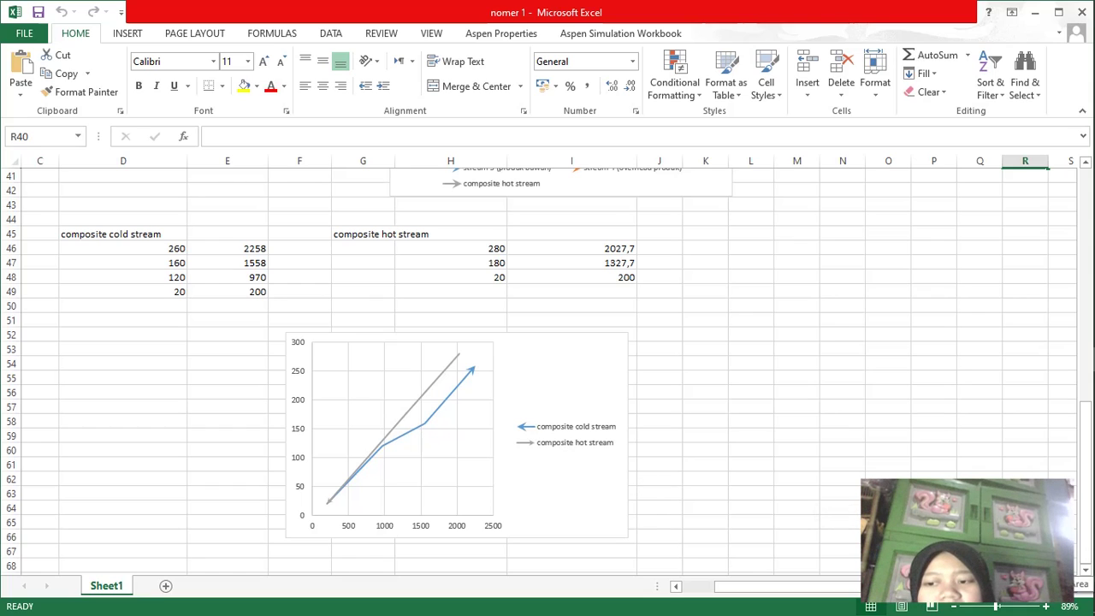
pyautogui.moveTo(1085, 570)
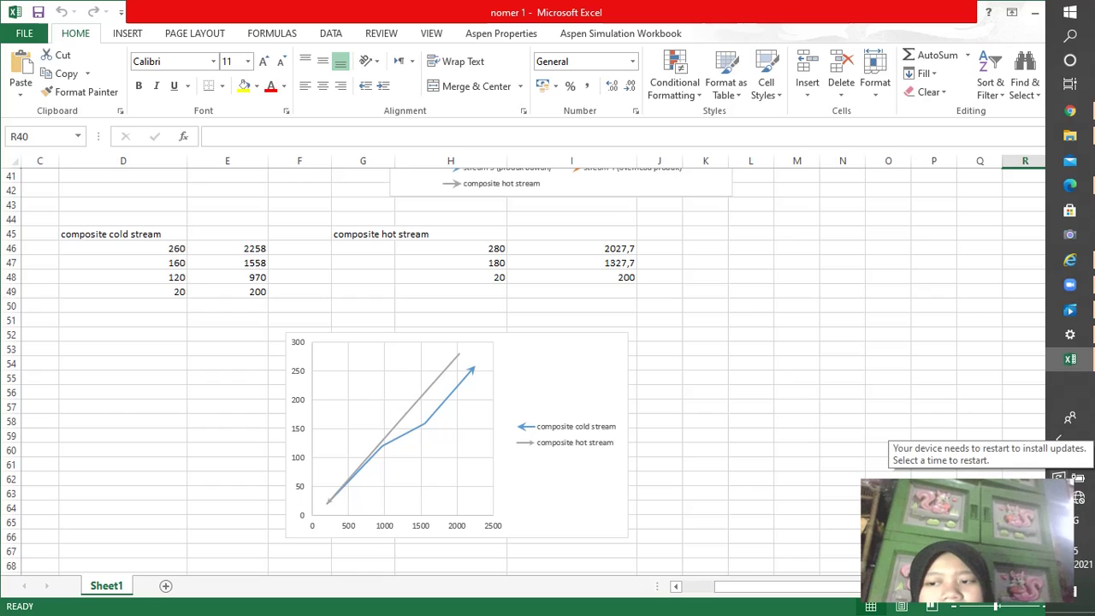
pyautogui.click(841, 469)
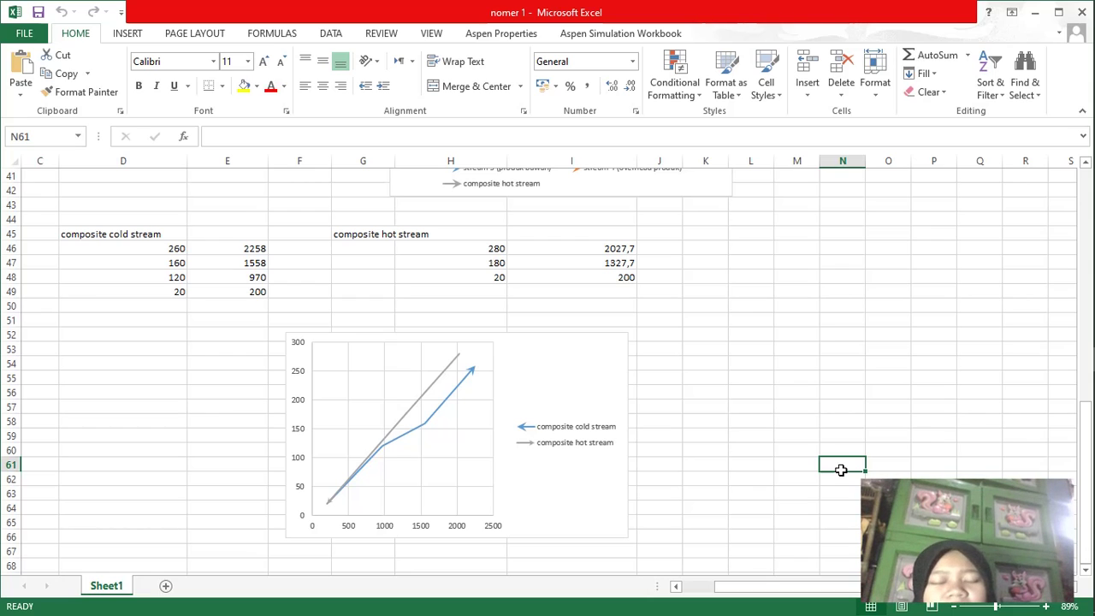
pyautogui.moveTo(1093, 308)
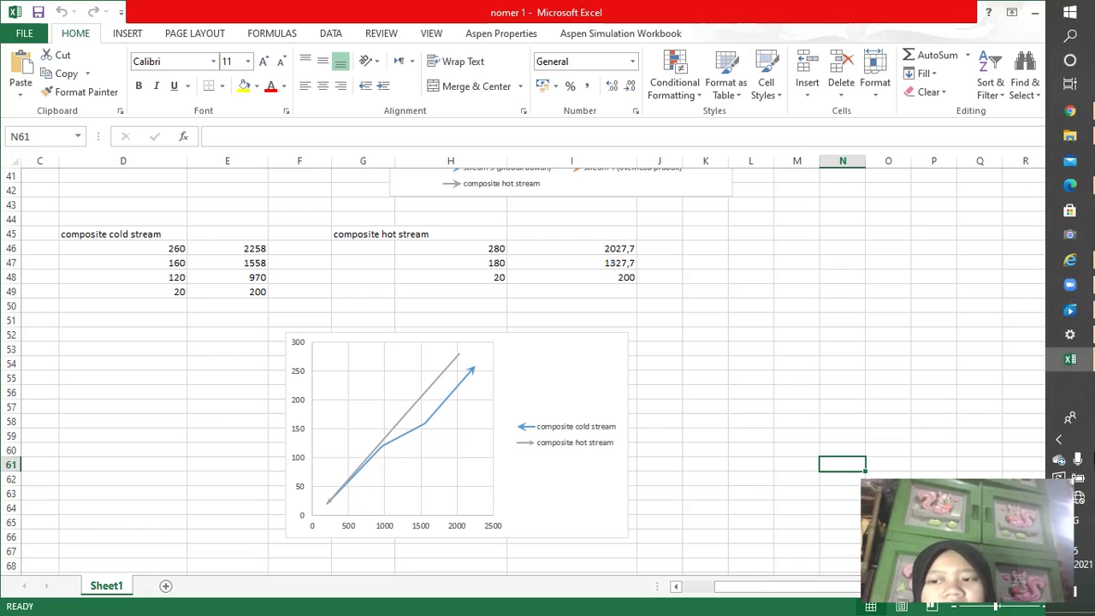
pyautogui.click(1061, 440)
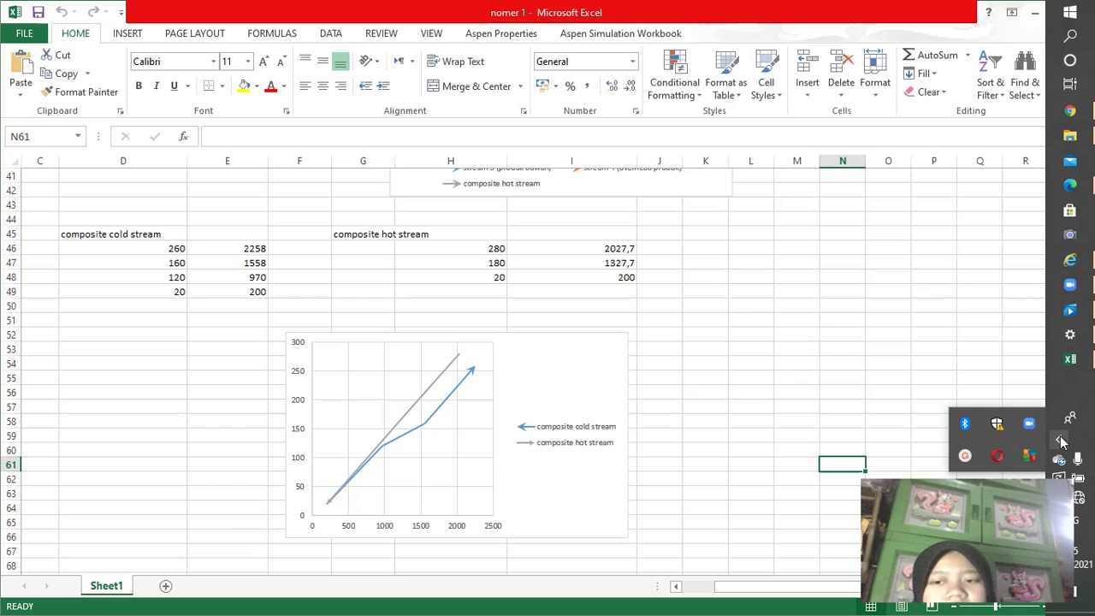
pyautogui.click(966, 455)
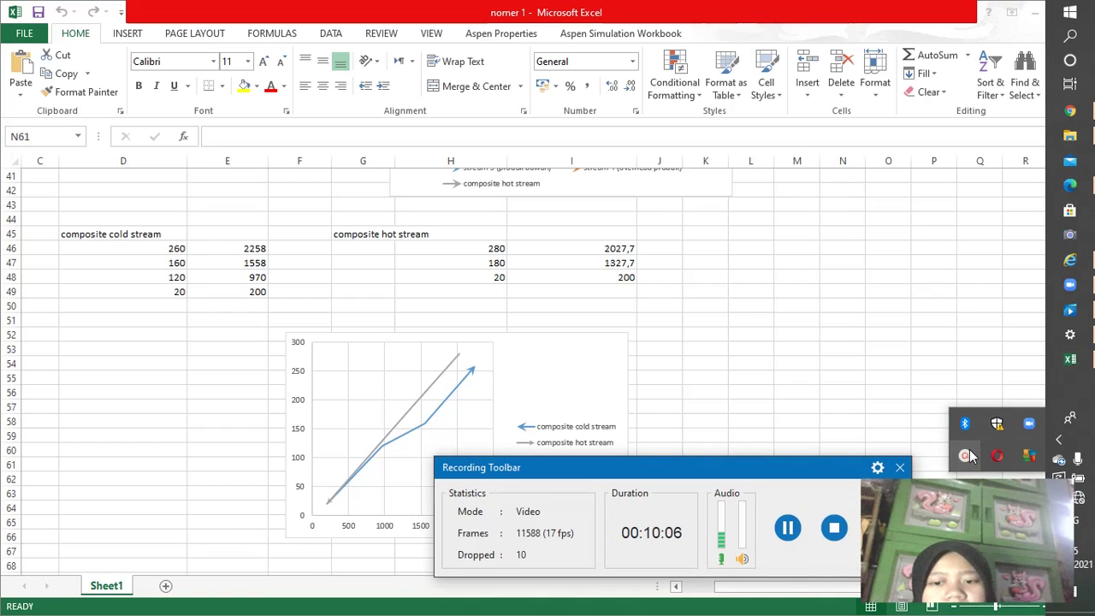